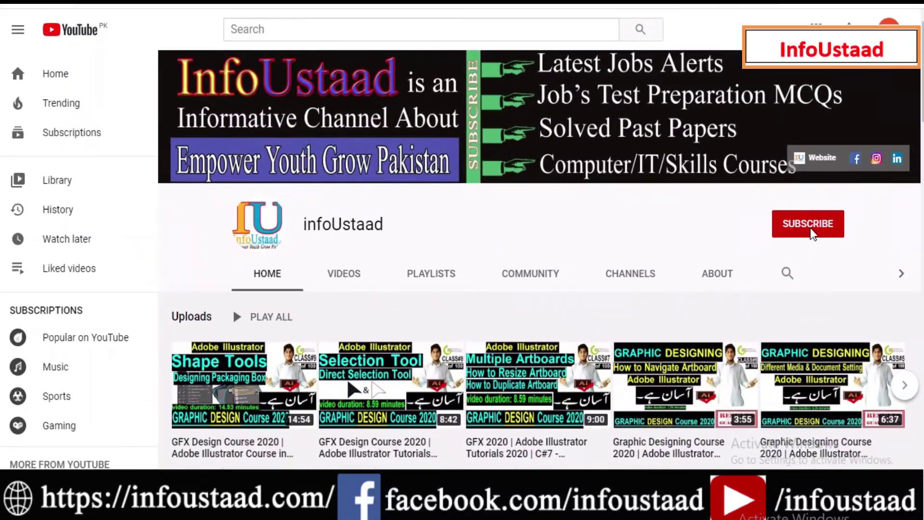
Subscribe to the infoUstaad YouTube channel after checking its notification bell choices
click(810, 227)
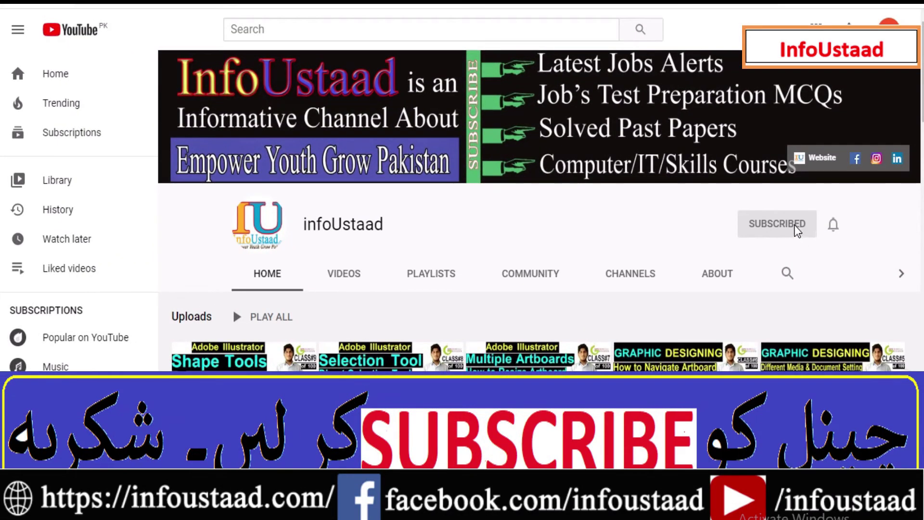
click(833, 224)
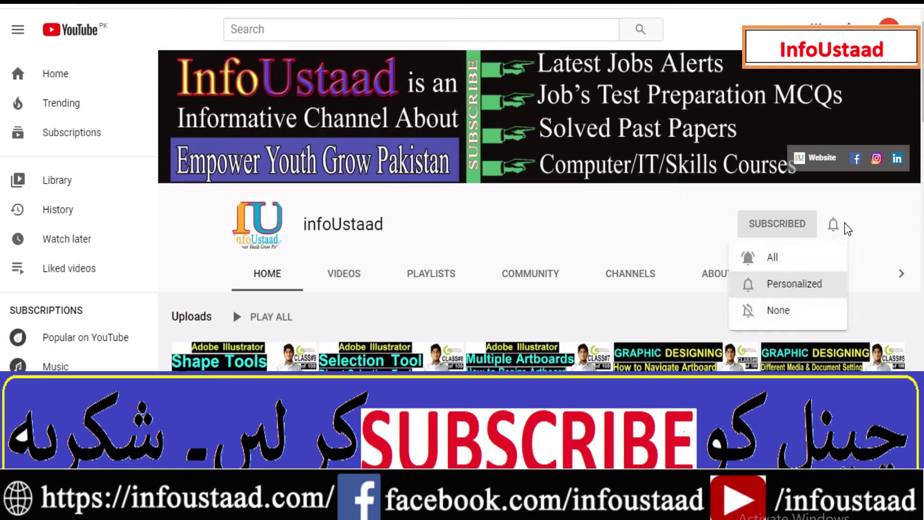
click(798, 247)
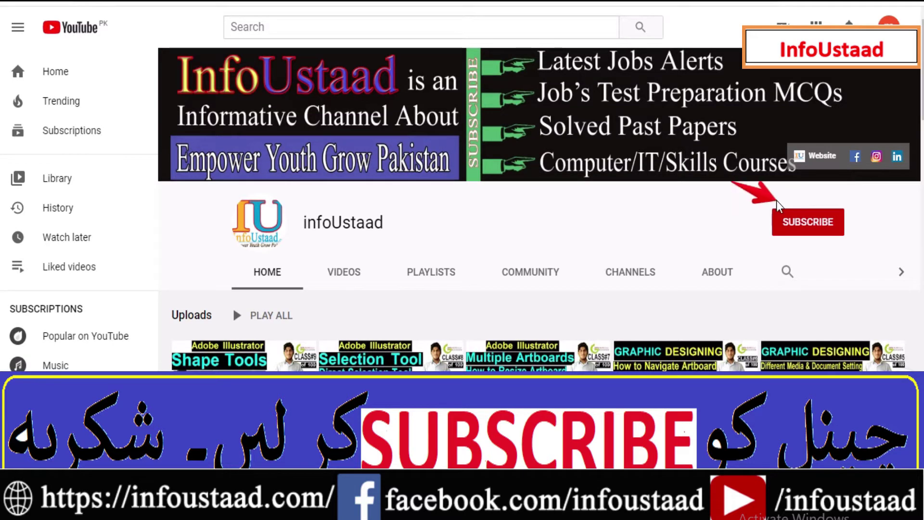
click(806, 229)
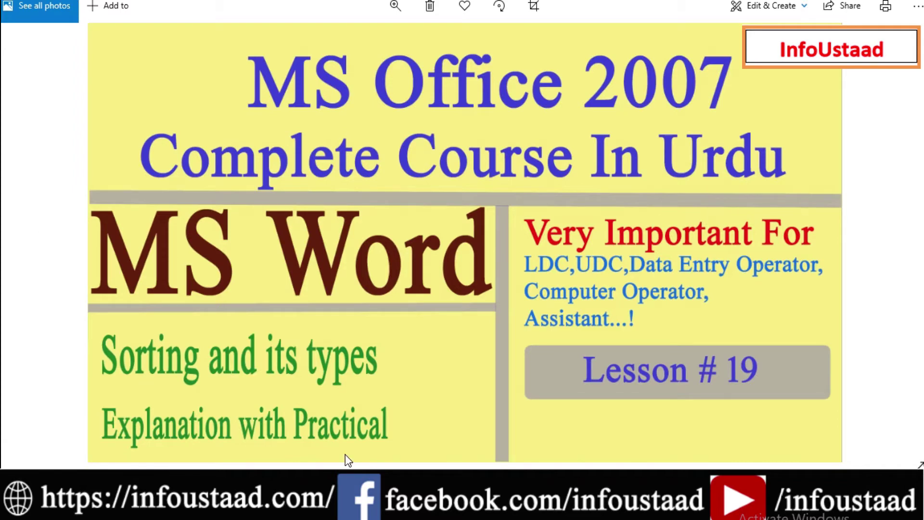
Switch from the Photos lesson title image to the Word sorting lesson document
click(378, 466)
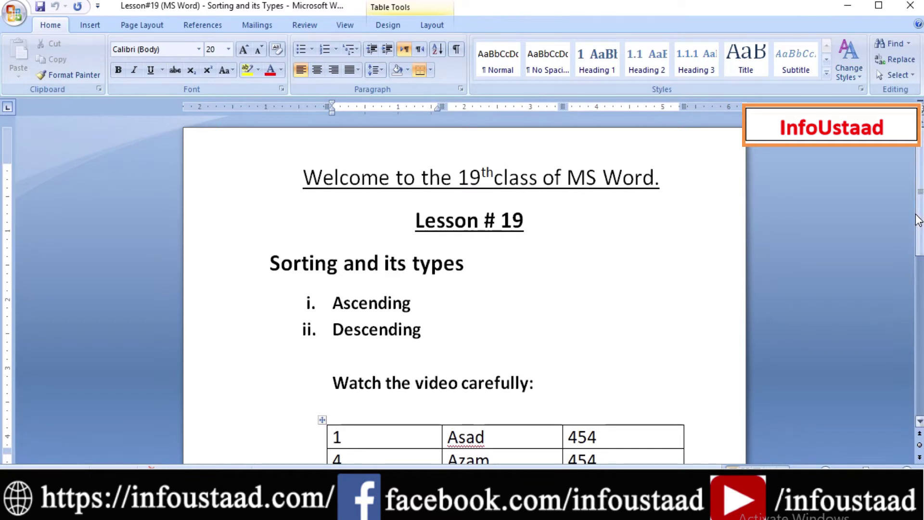
Scroll down to reveal the full sample table and select the word Descending
drag(919, 226, 919, 285)
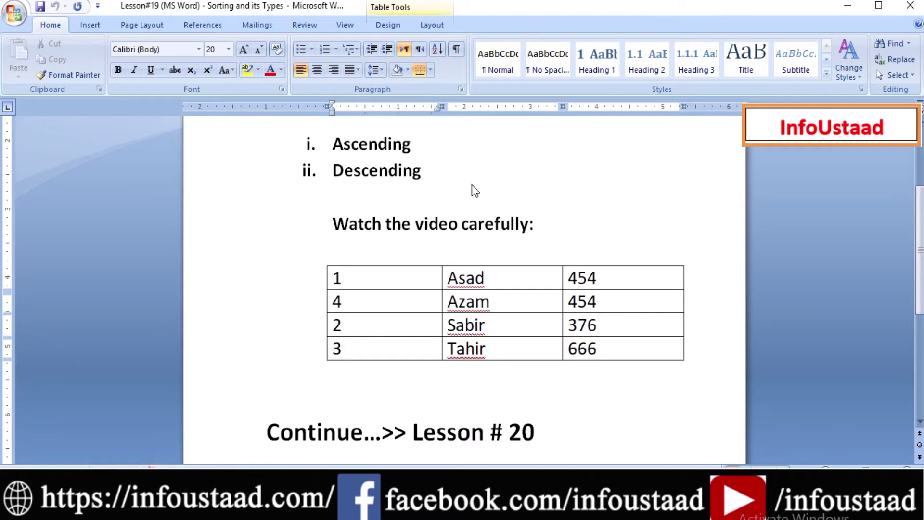
drag(443, 174, 336, 168)
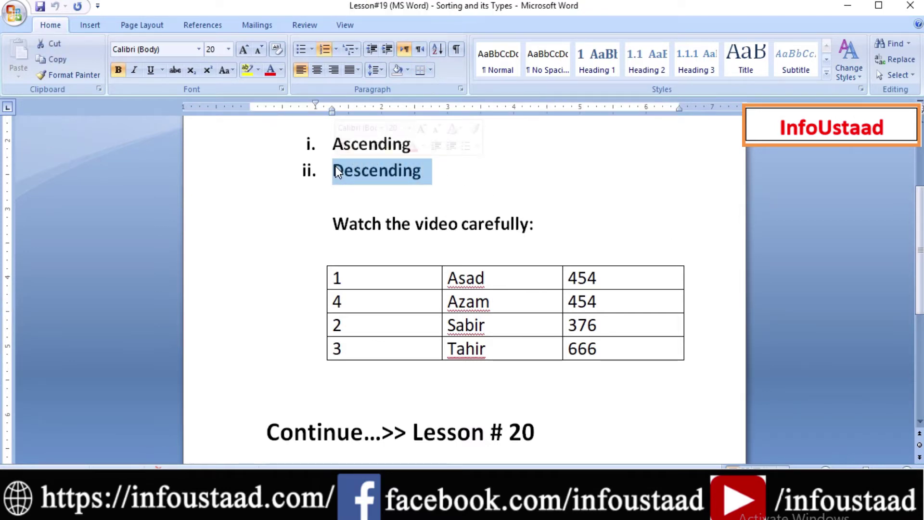
Reselect the word Descending, then select the entire four-row table with its move handle
click(443, 182)
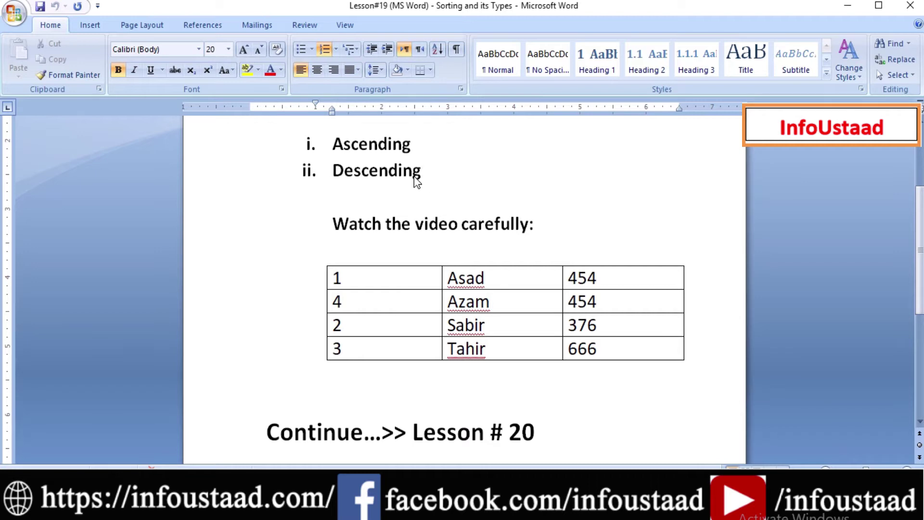
drag(425, 179, 319, 173)
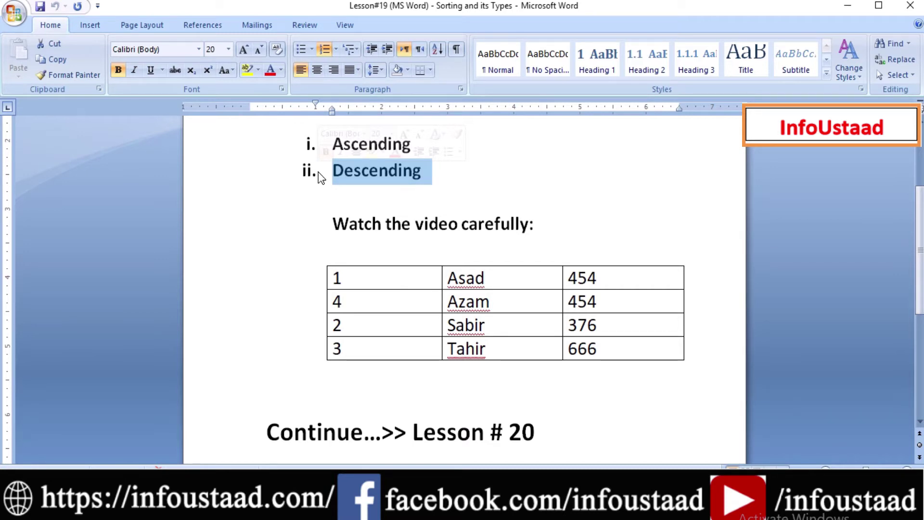
click(462, 255)
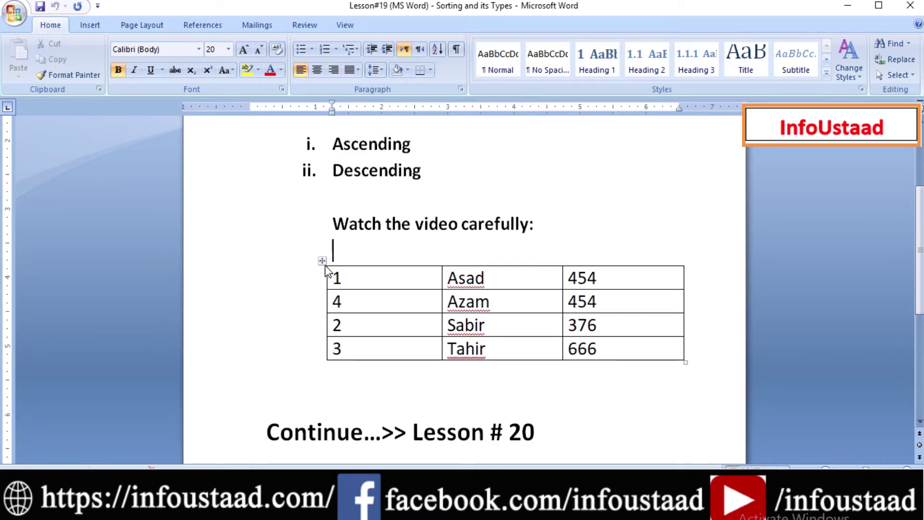
click(323, 264)
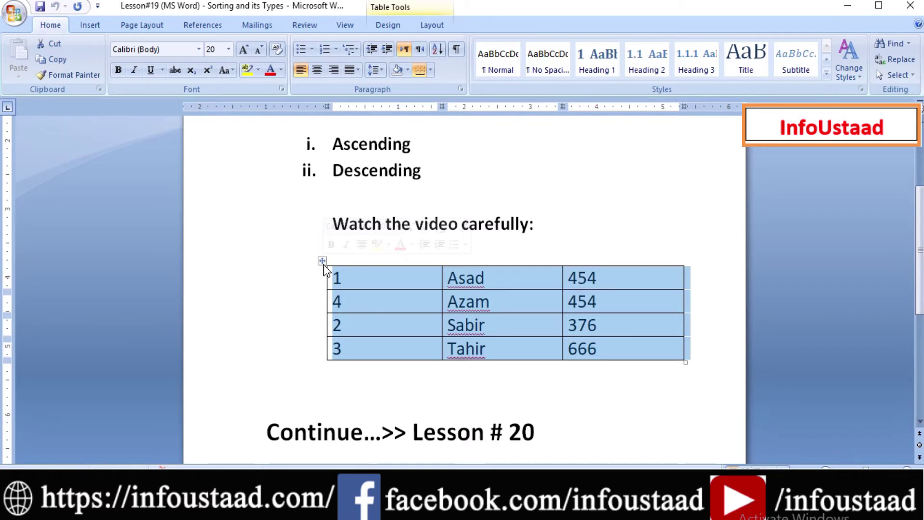
Try selecting the table's name, number and score columns one at a time
click(601, 277)
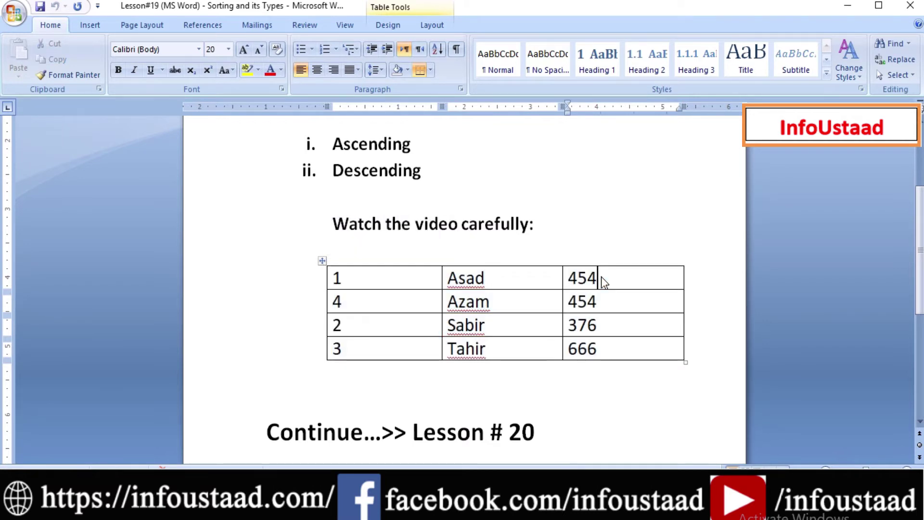
mouse_move(446, 278)
mouse_down()
mouse_move(475, 312)
mouse_move(478, 343)
mouse_up()
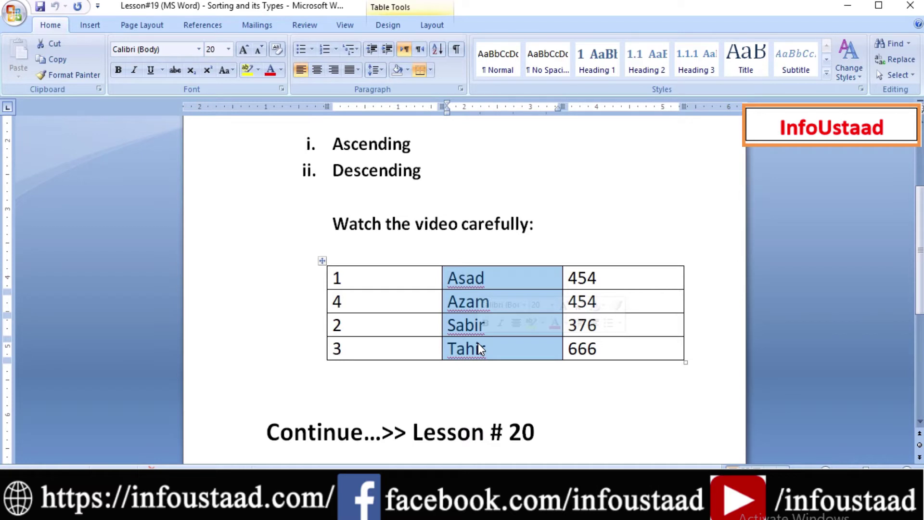
click(328, 287)
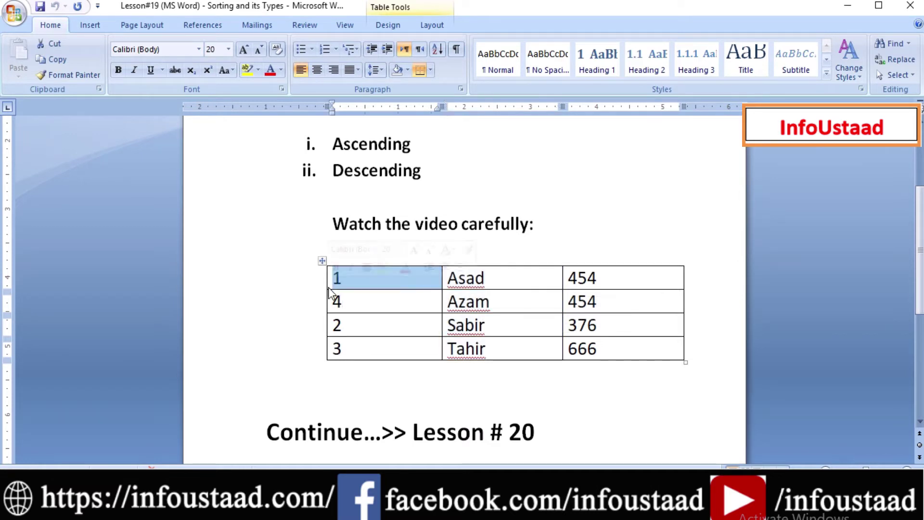
key(Left)
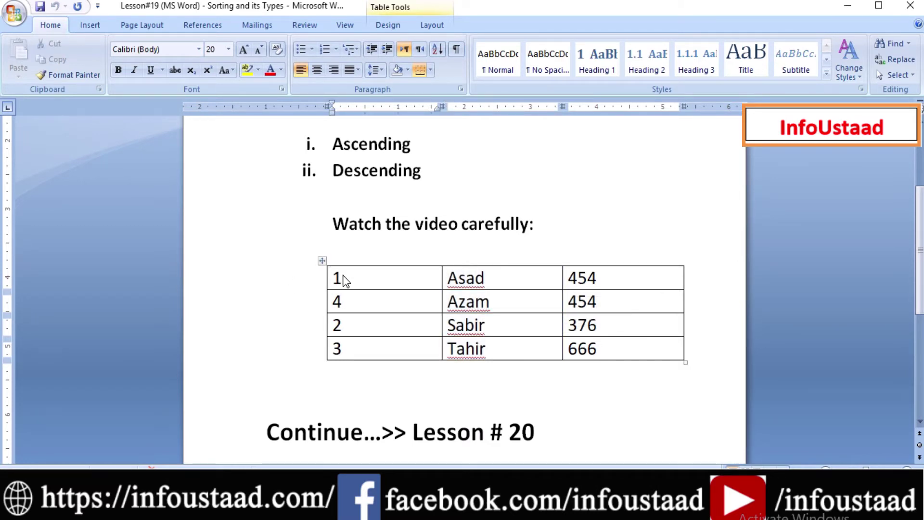
drag(338, 279, 370, 351)
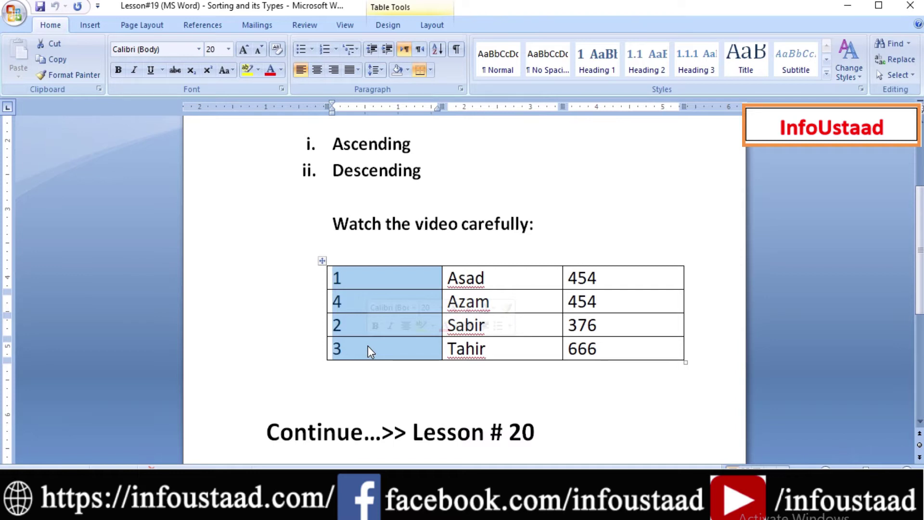
click(589, 284)
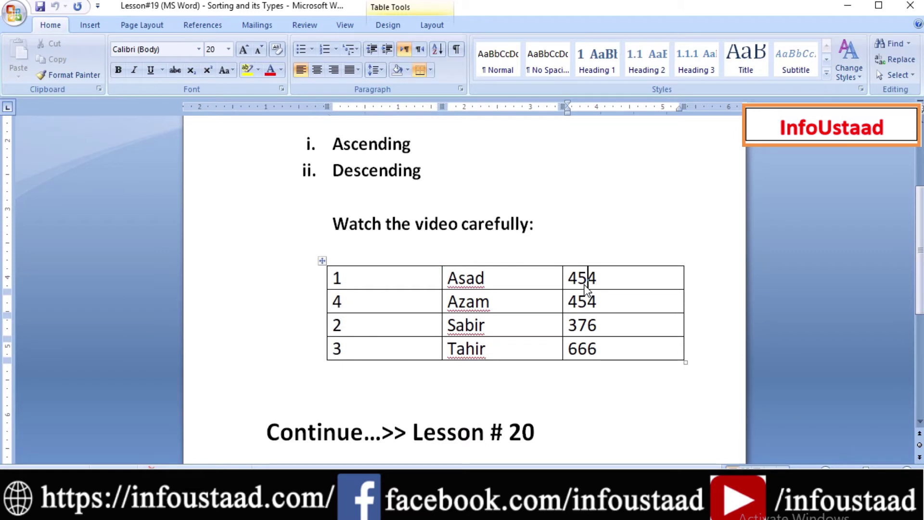
drag(570, 274, 605, 338)
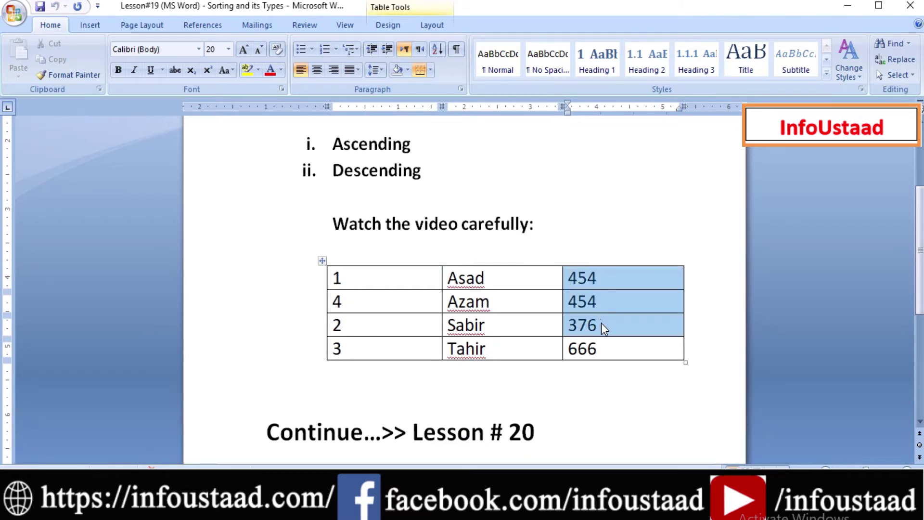
click(490, 303)
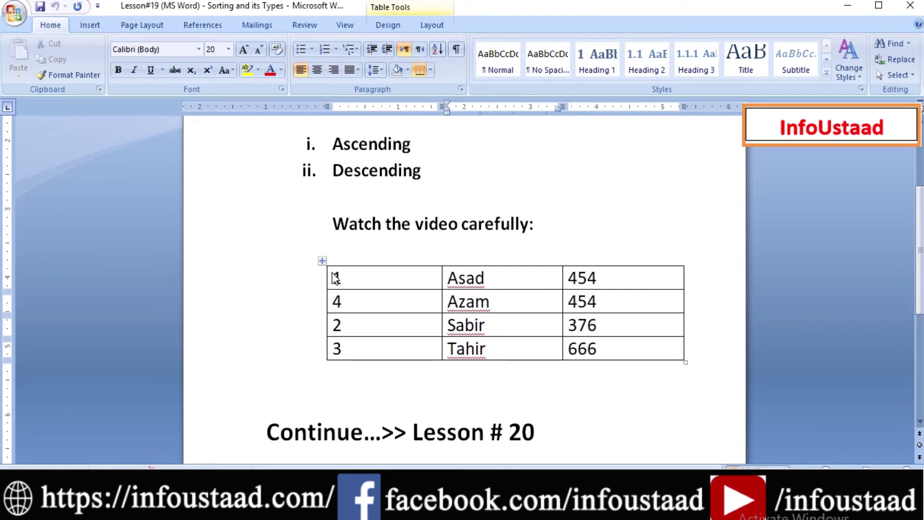
Select the first column's cells 1, 4, 2, 3 ready for sorting
drag(336, 277, 375, 342)
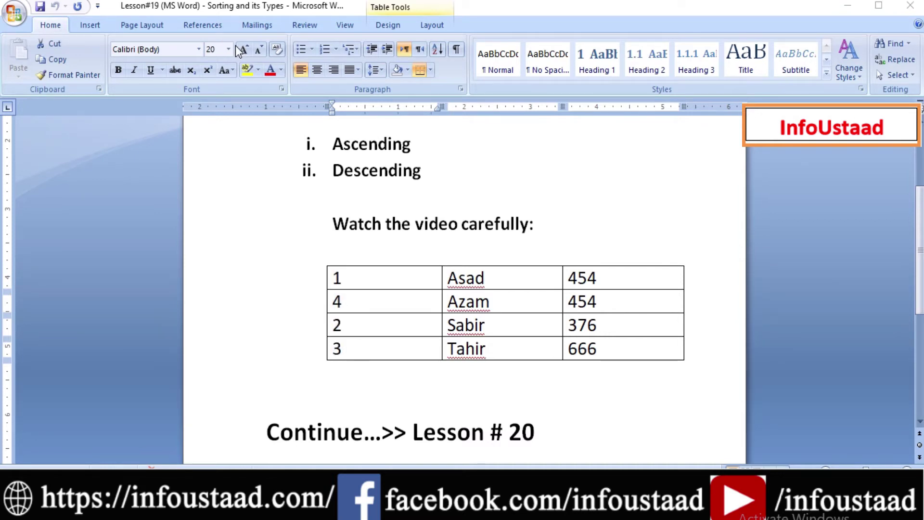
click(437, 48)
drag(362, 278, 365, 281)
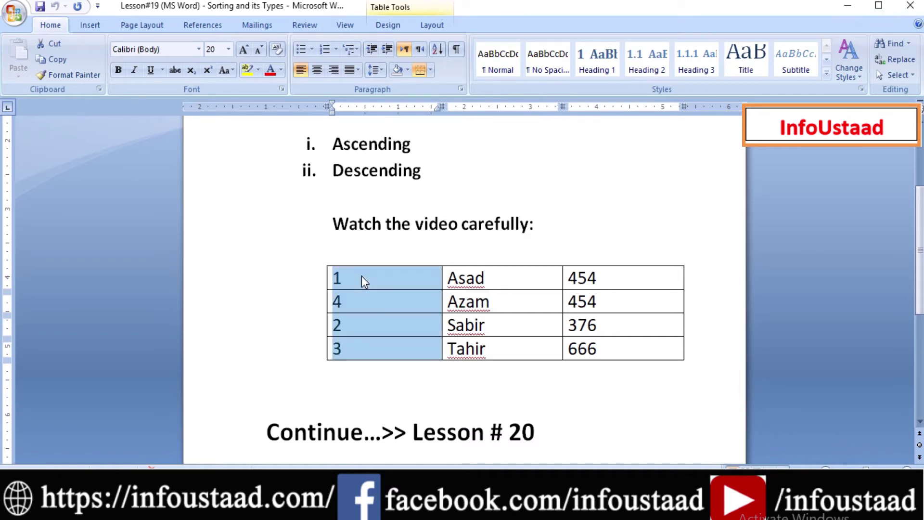
Set up the Sort dialog for Column 1, Type Number, Ascending, with no second level
click(436, 52)
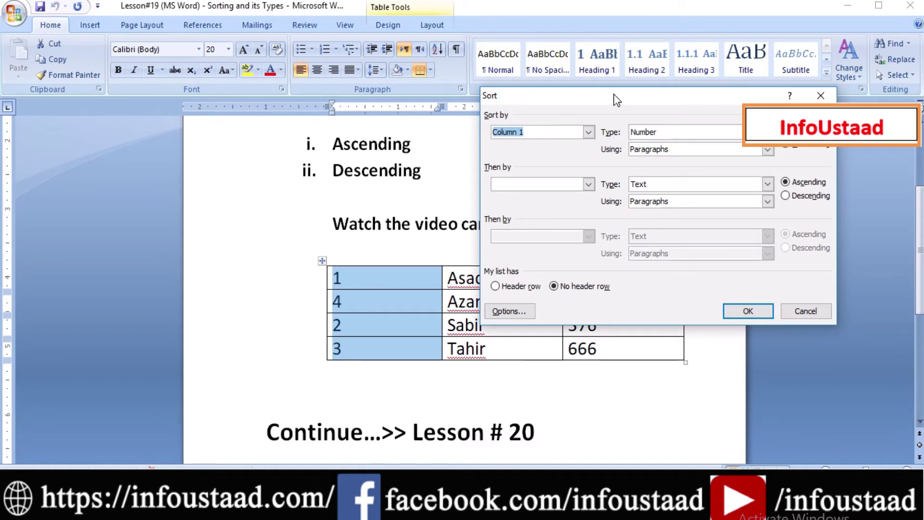
drag(614, 94, 468, 131)
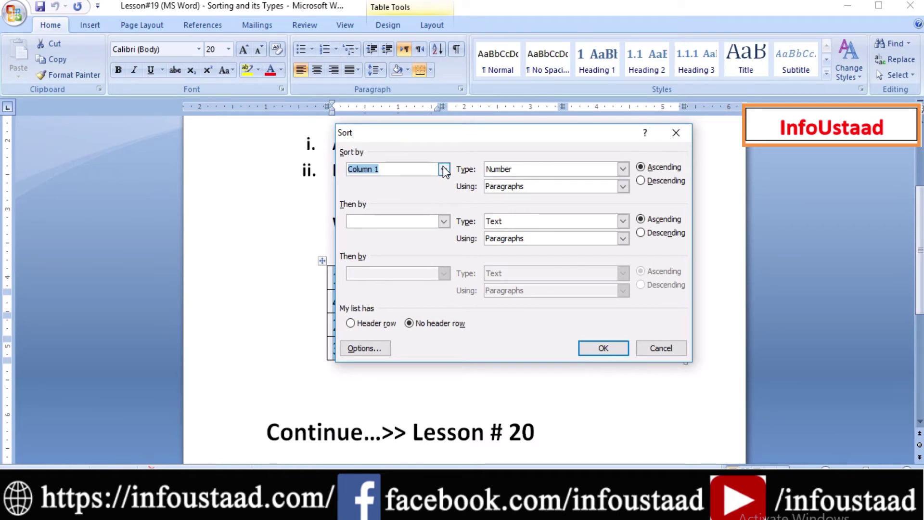
click(444, 169)
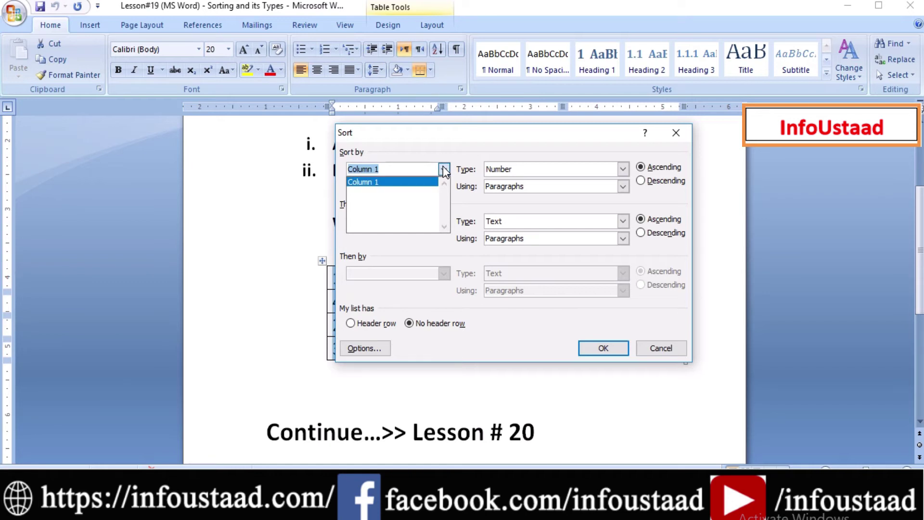
click(445, 169)
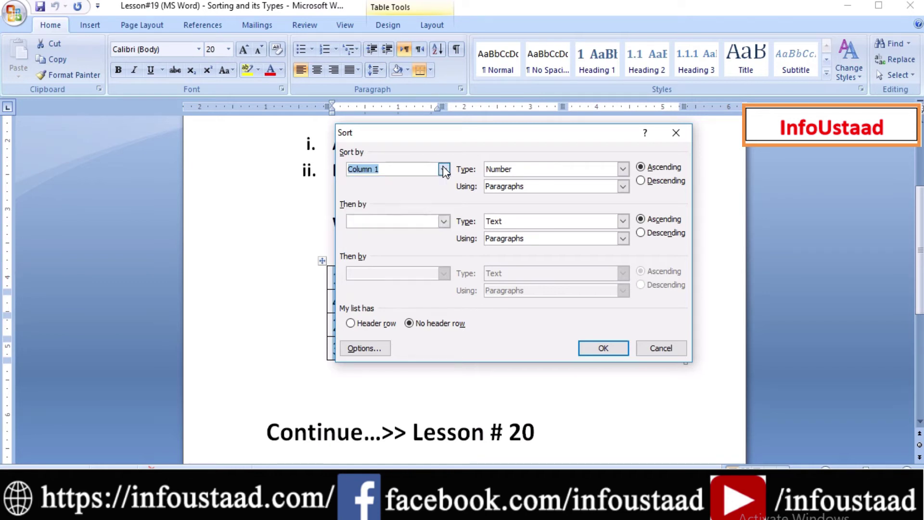
click(443, 221)
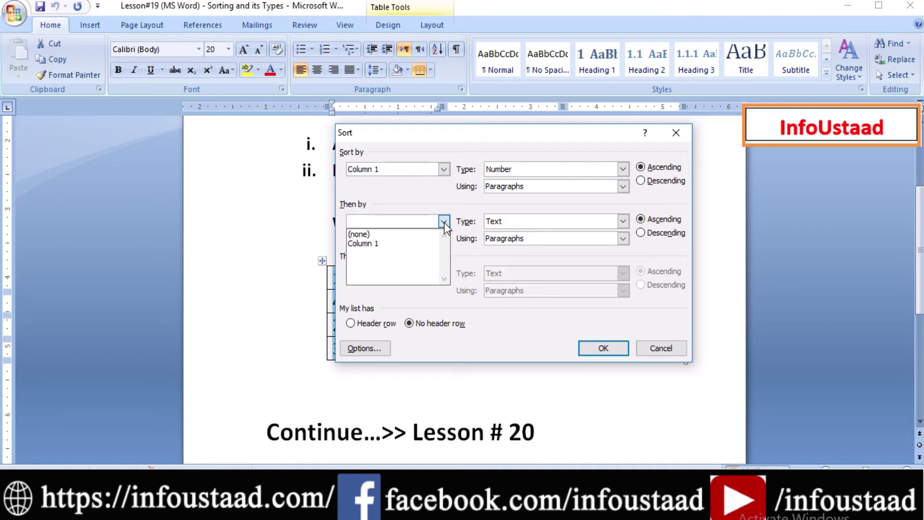
click(444, 221)
click(443, 221)
click(444, 221)
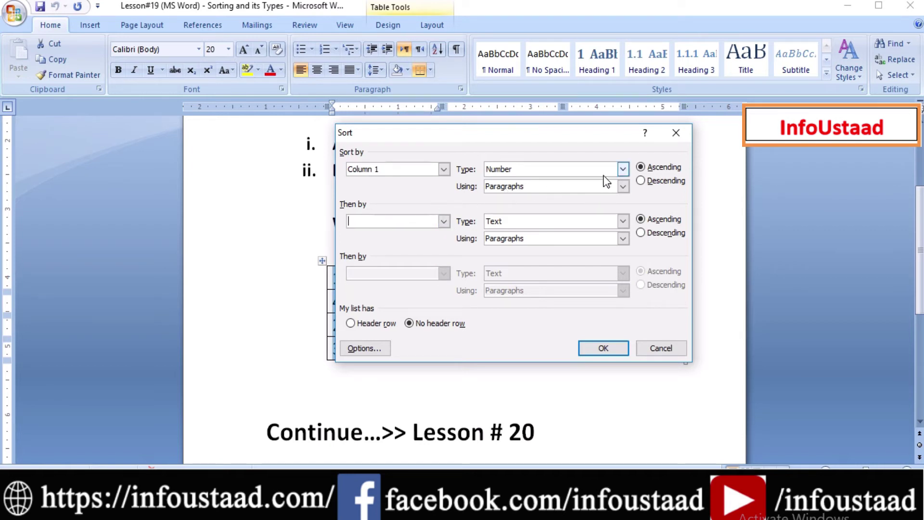
click(623, 169)
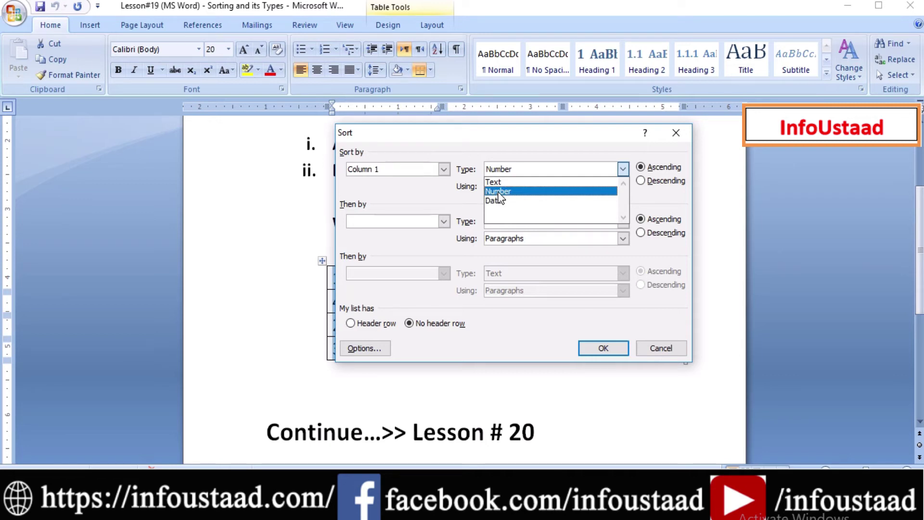
click(498, 192)
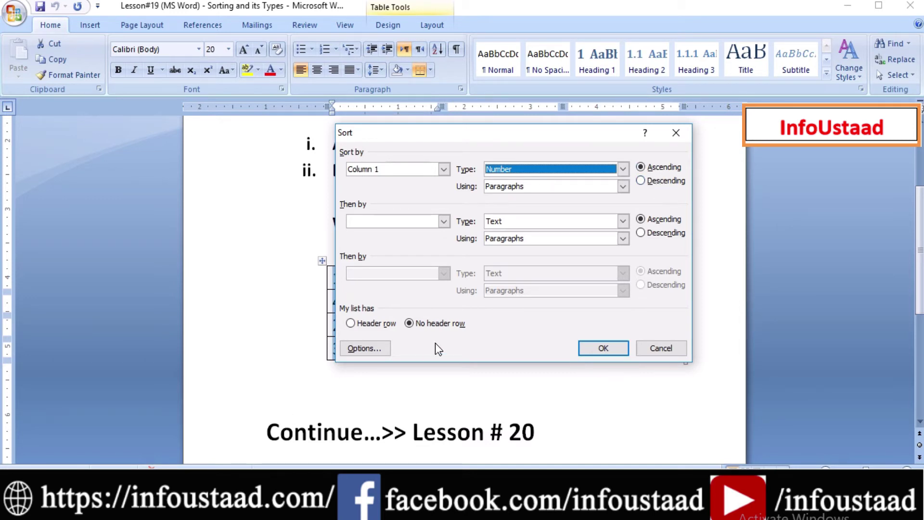
click(373, 349)
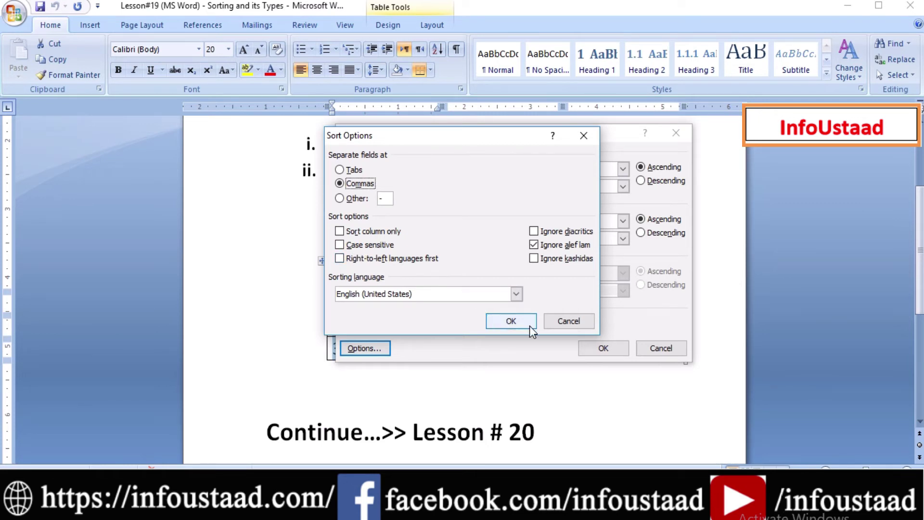
click(561, 325)
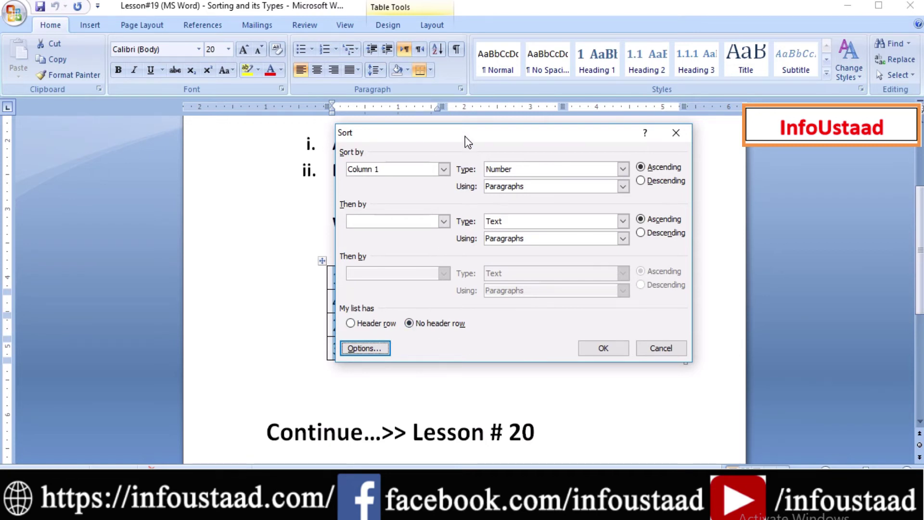
Apply the Column 1 Number Ascending sort so the rows run 1, 2, 3, 4
drag(463, 134, 484, 317)
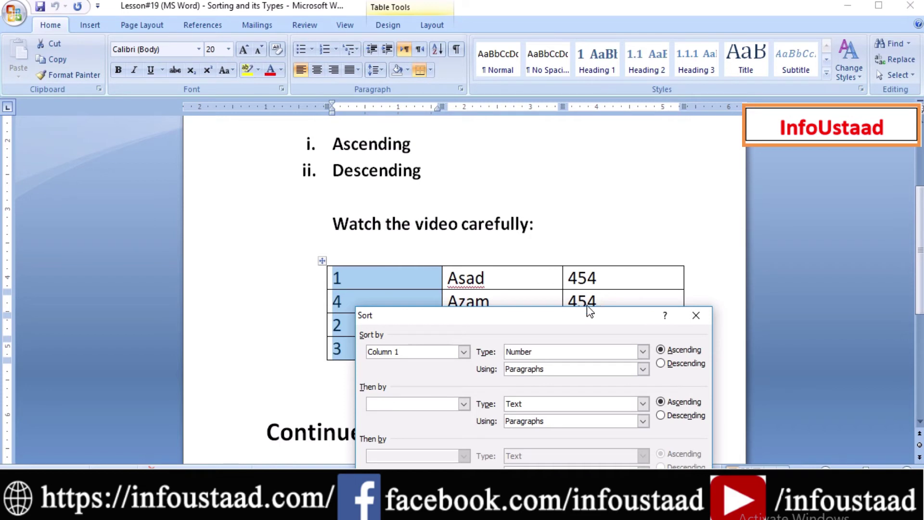
drag(574, 312, 523, 180)
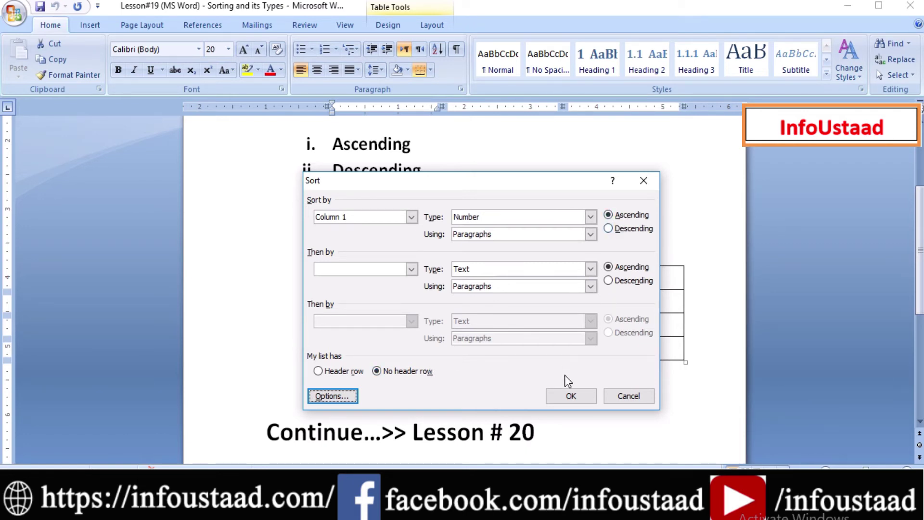
click(561, 395)
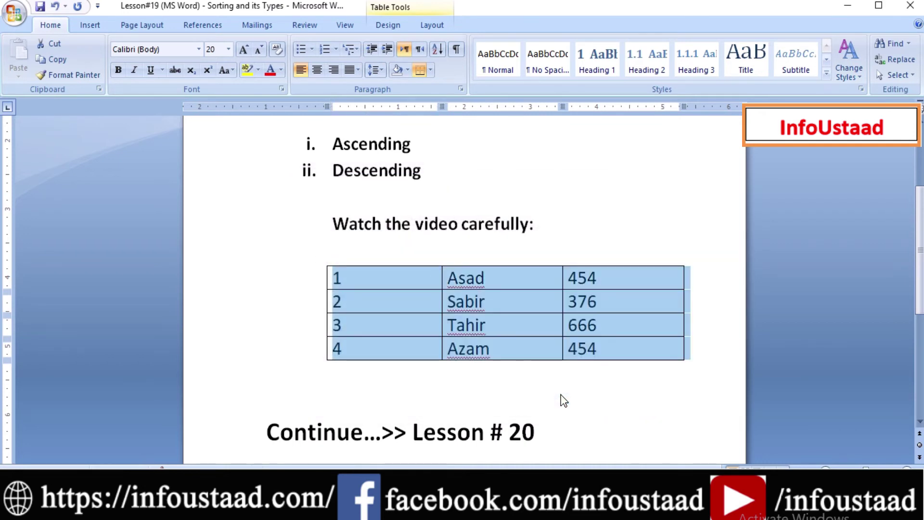
Select the score column and sort it descending: 666, 454, 454, 376
click(358, 334)
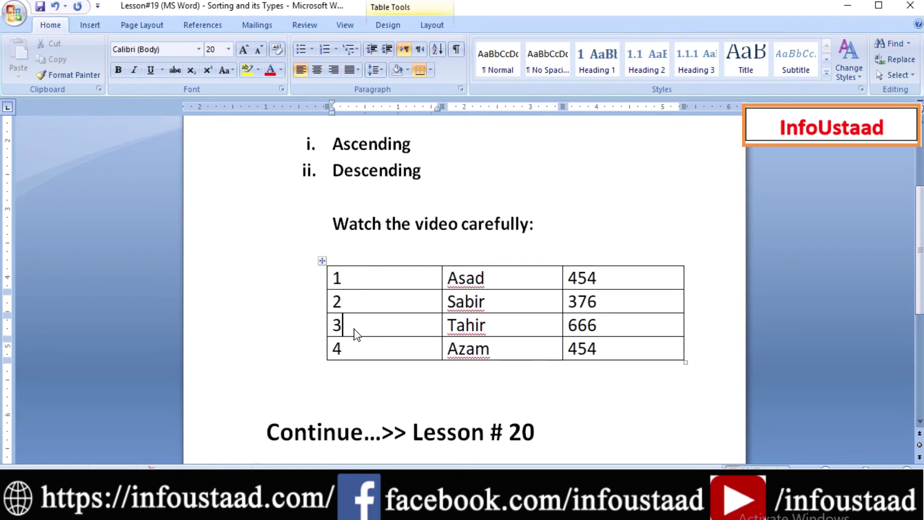
drag(334, 278, 367, 346)
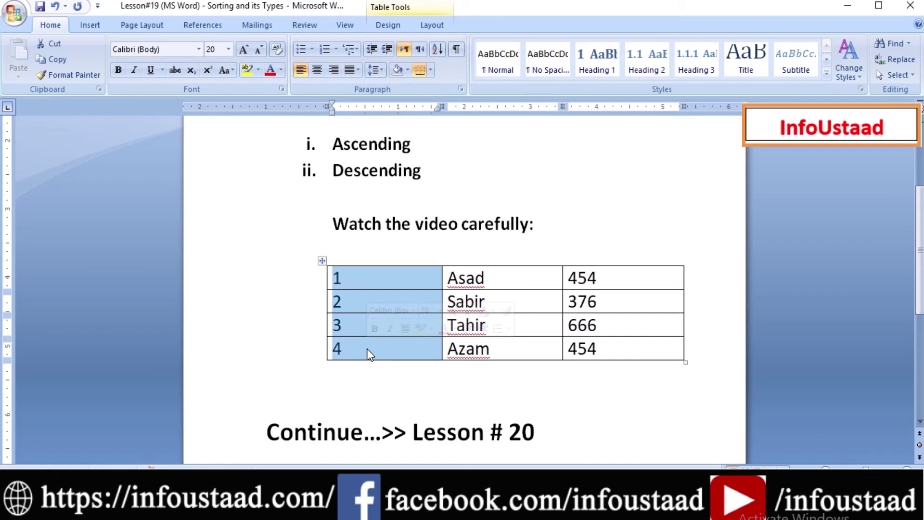
click(556, 297)
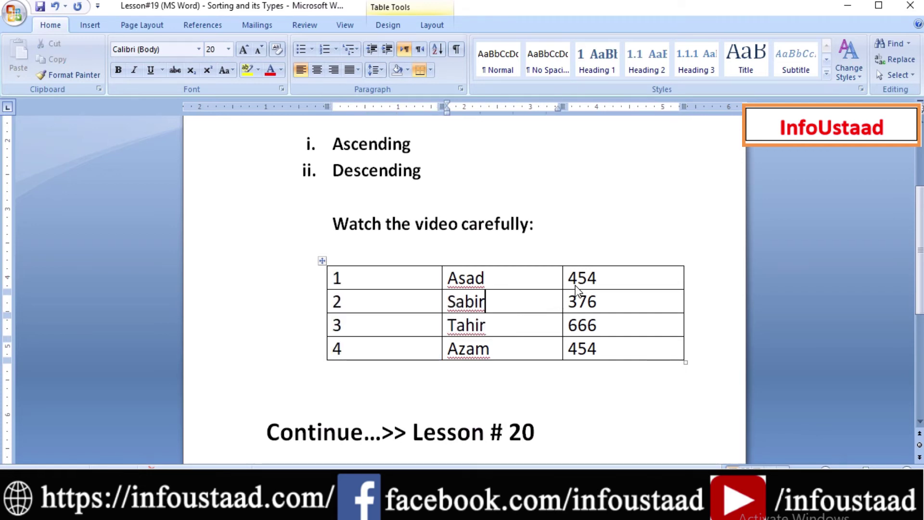
drag(567, 277, 608, 349)
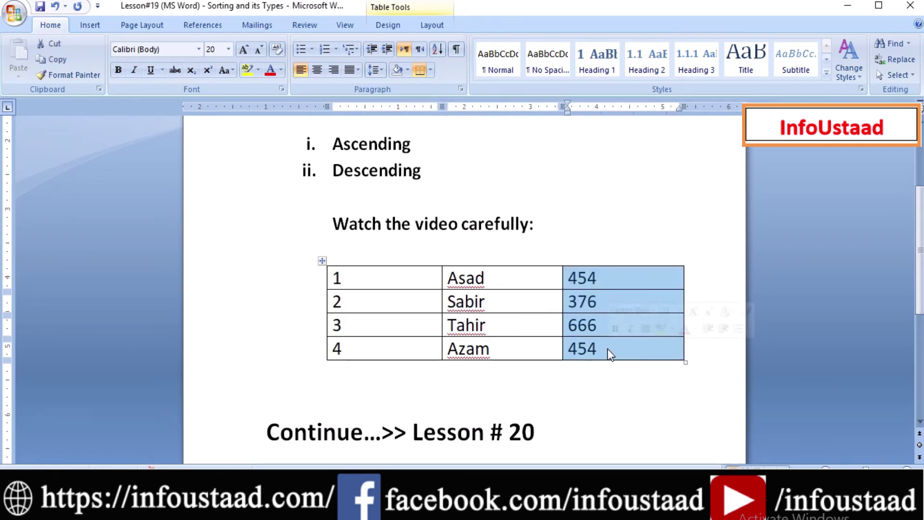
click(439, 49)
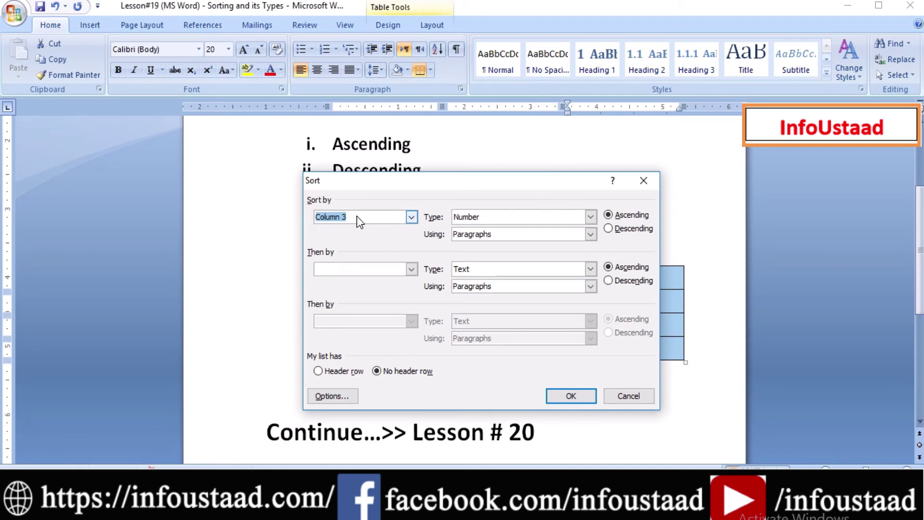
click(608, 228)
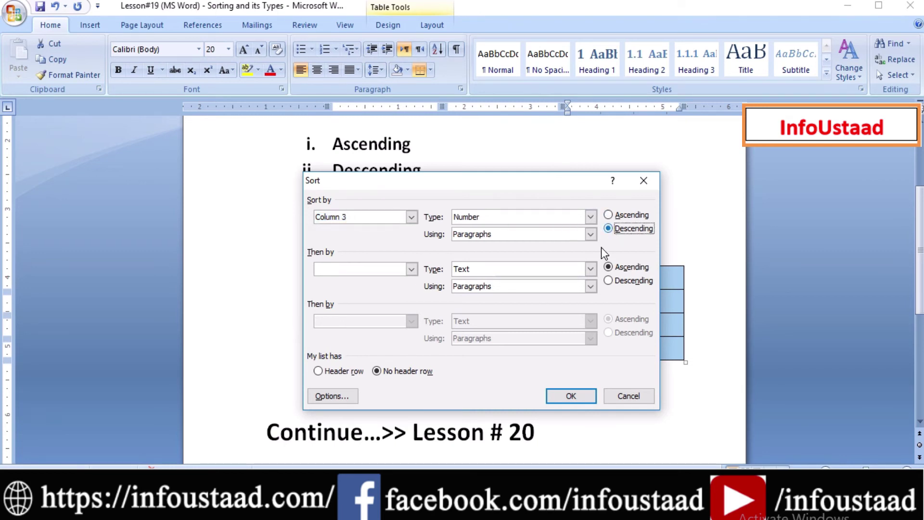
click(570, 397)
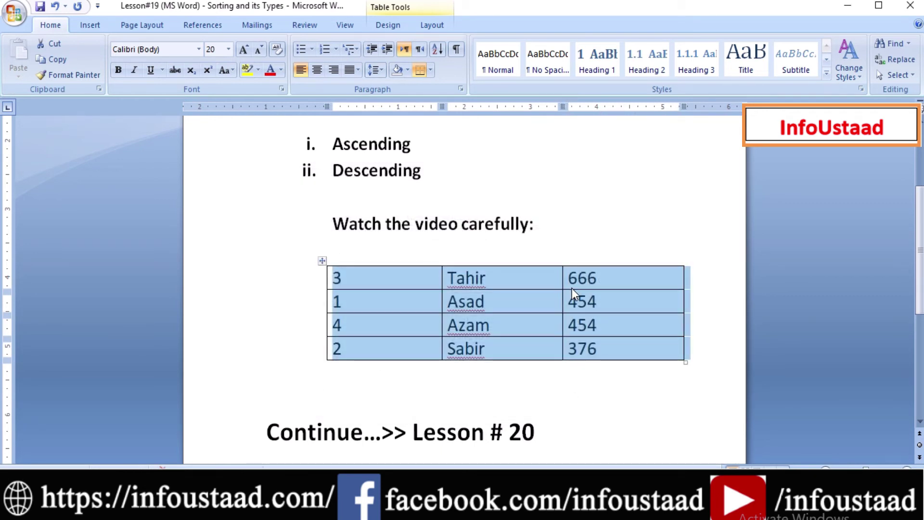
click(580, 301)
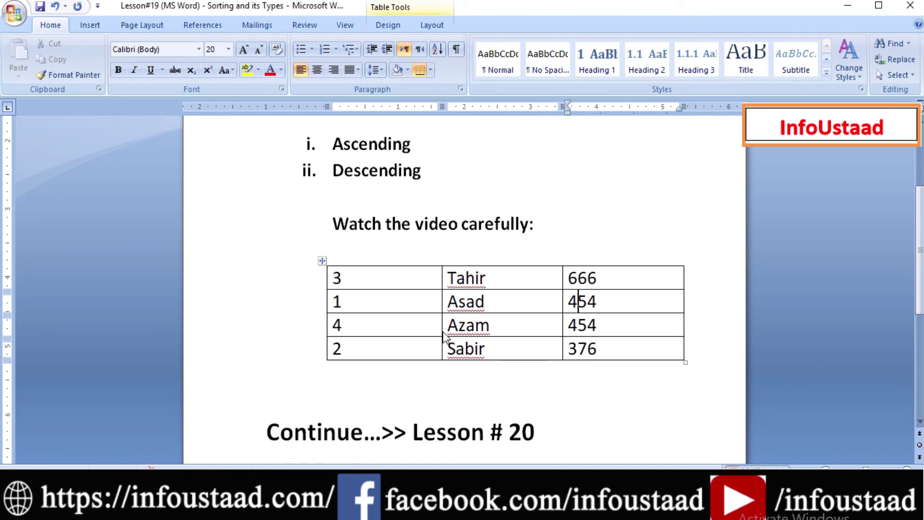
Select the name column and sort it ascending, giving Asad, Azam, Sabir, Tahir
click(448, 278)
drag(451, 279, 484, 339)
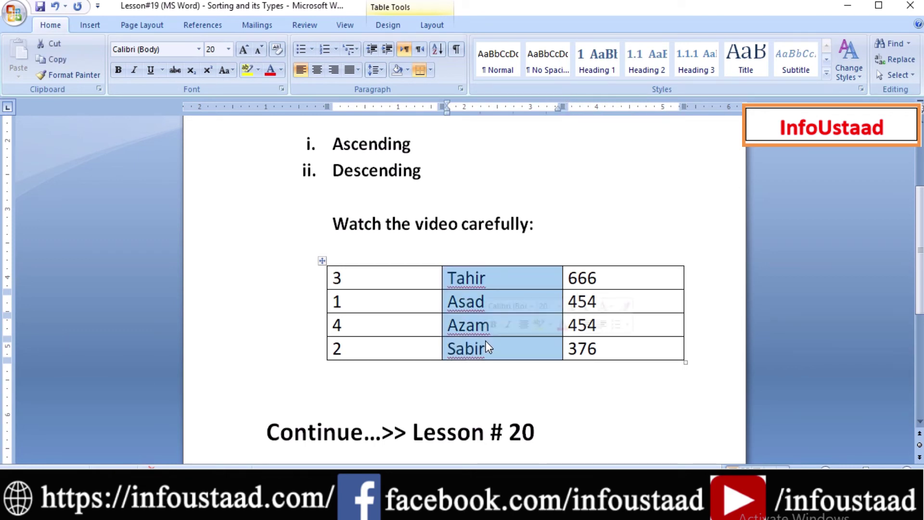
click(440, 50)
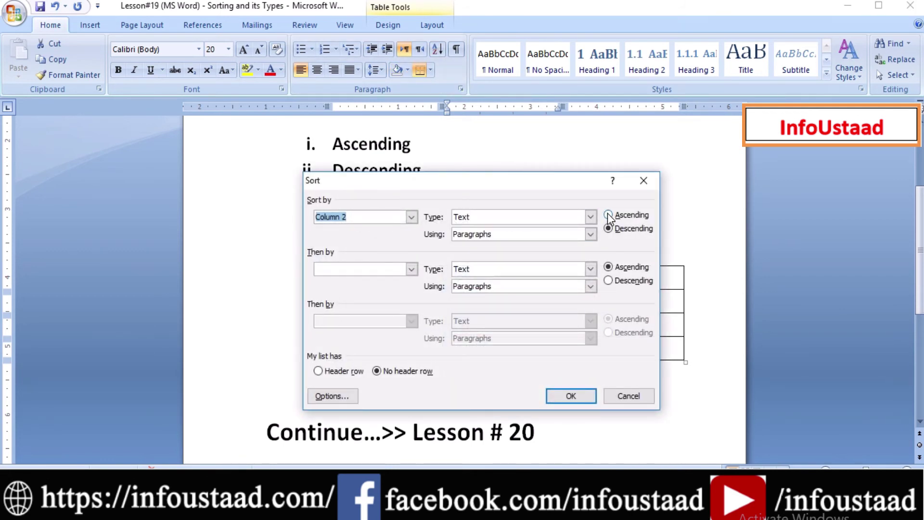
click(608, 216)
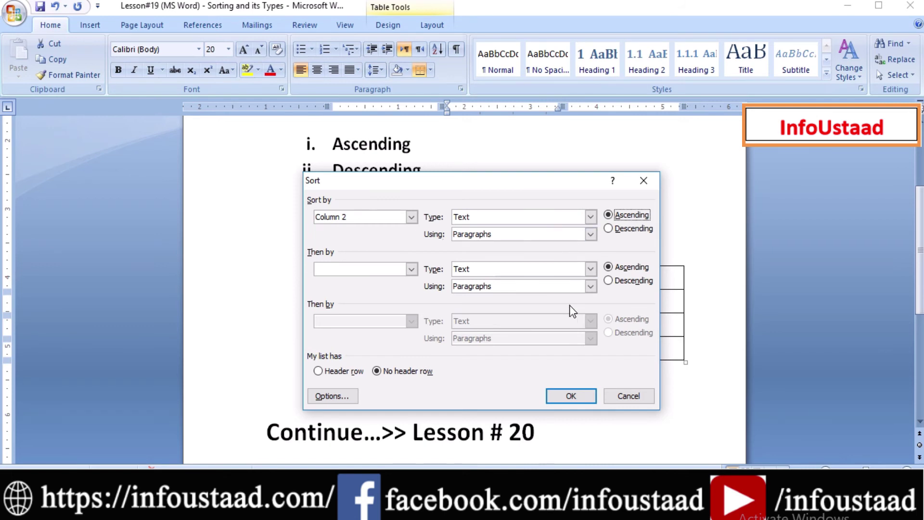
click(565, 394)
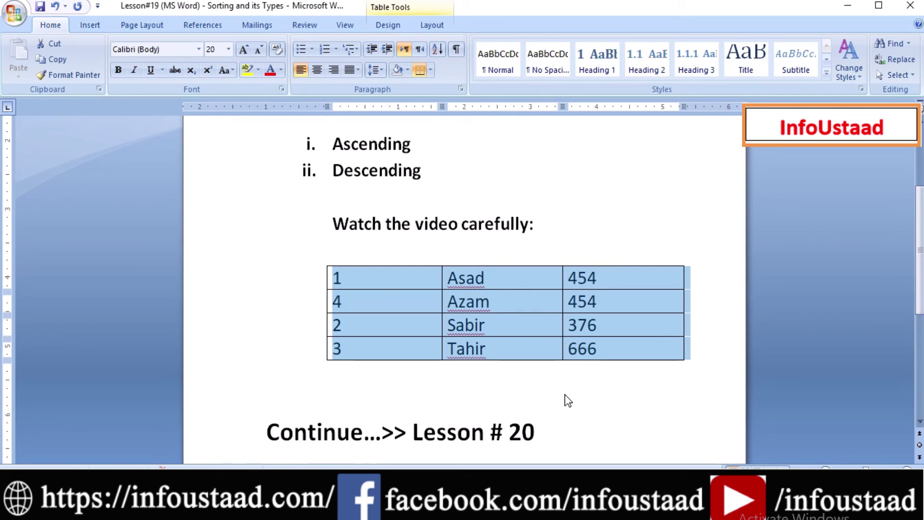
click(466, 325)
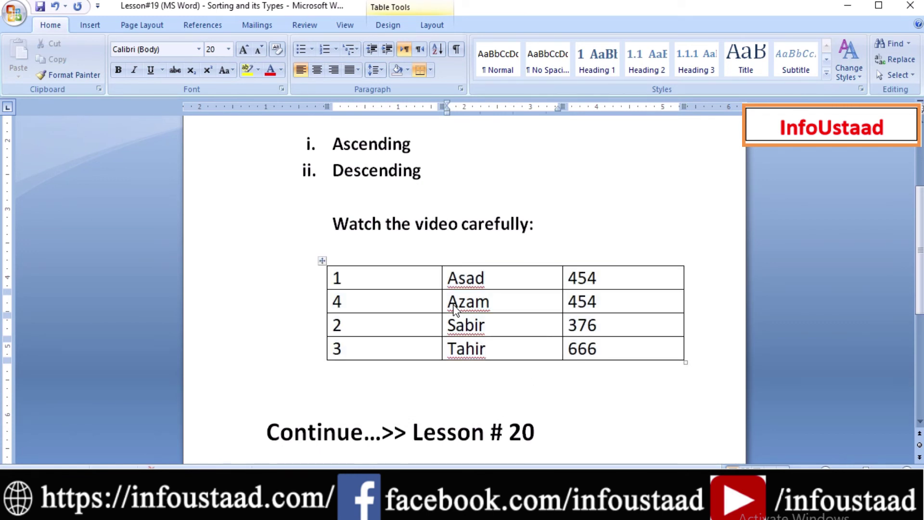
Reselect the names Asad through Tahir and re-apply the same name sort
click(465, 355)
drag(454, 279, 486, 335)
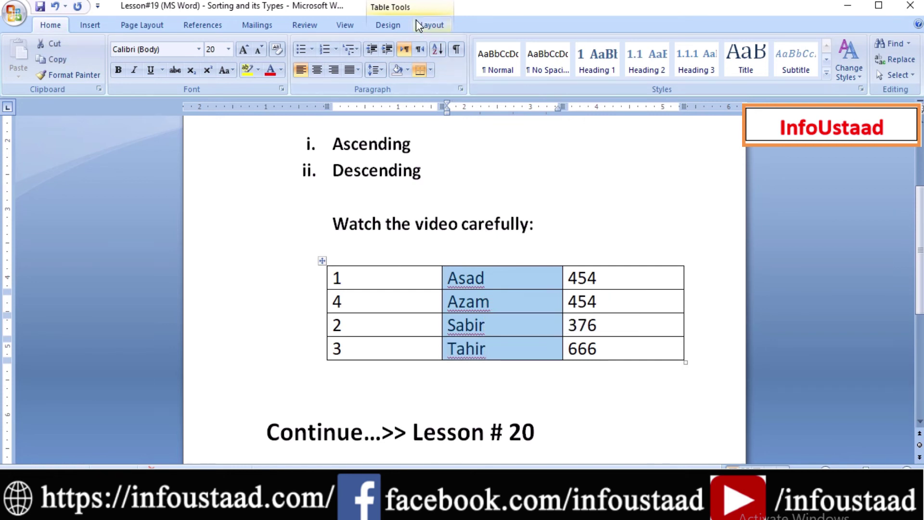
click(435, 50)
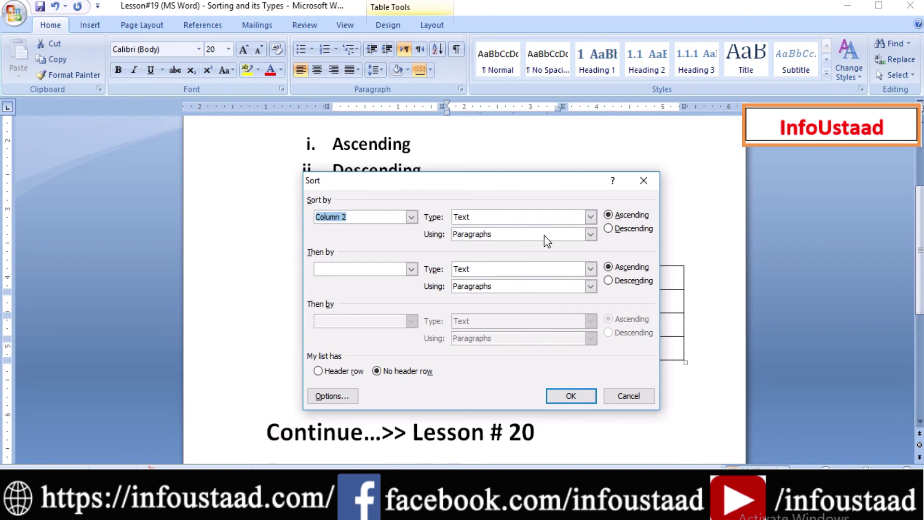
key(Return)
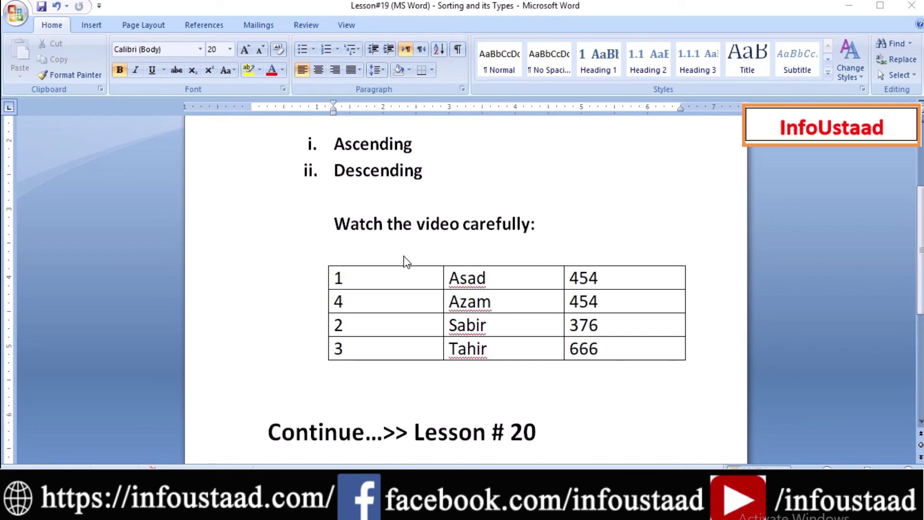
Select the whole table and bring up its Sort dialog
click(335, 274)
click(323, 261)
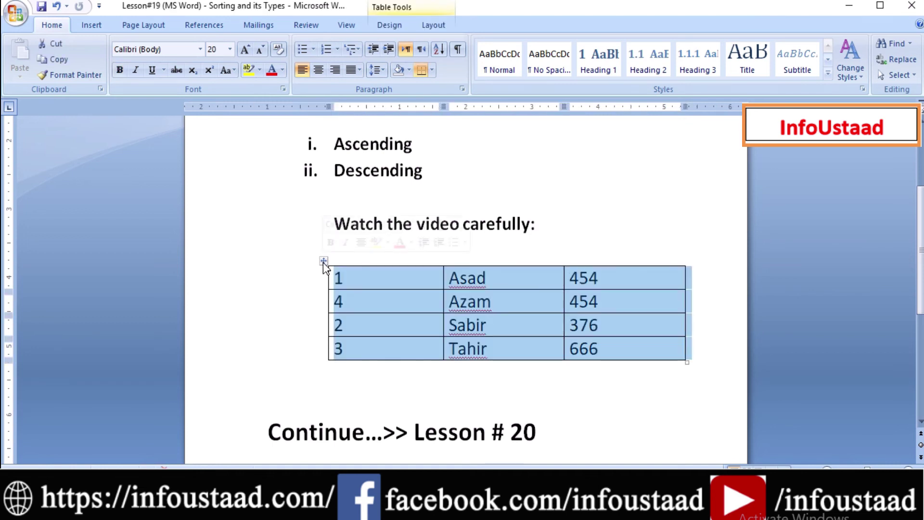
click(439, 49)
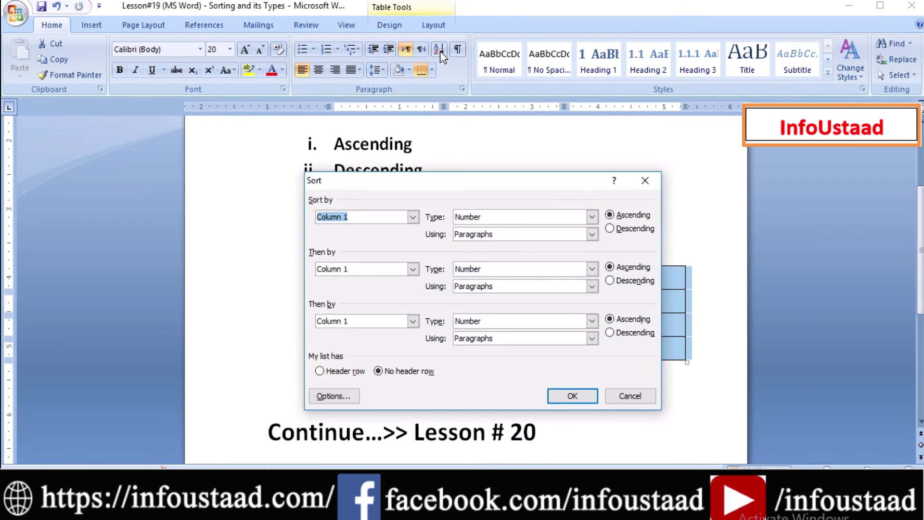
drag(431, 181, 409, 141)
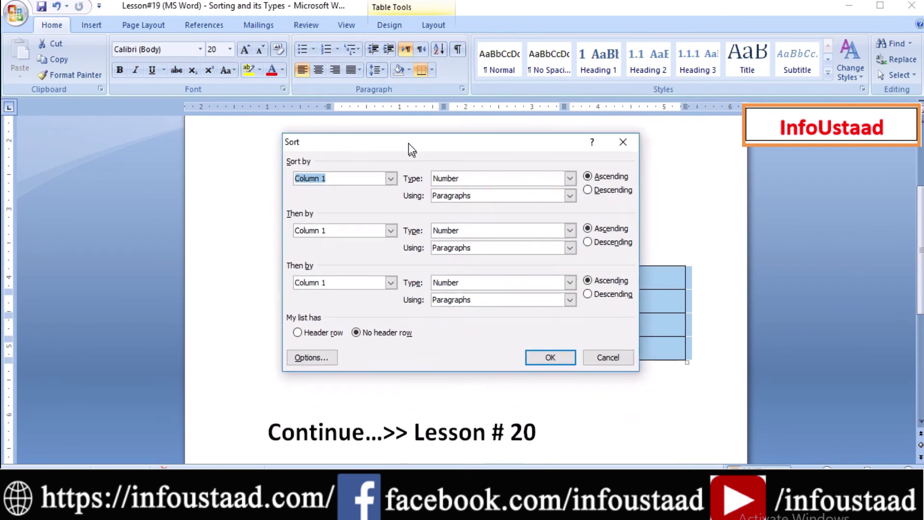
Sort by Column 1 ascending, then Column 2 descending, then Column 3 ascending
click(391, 178)
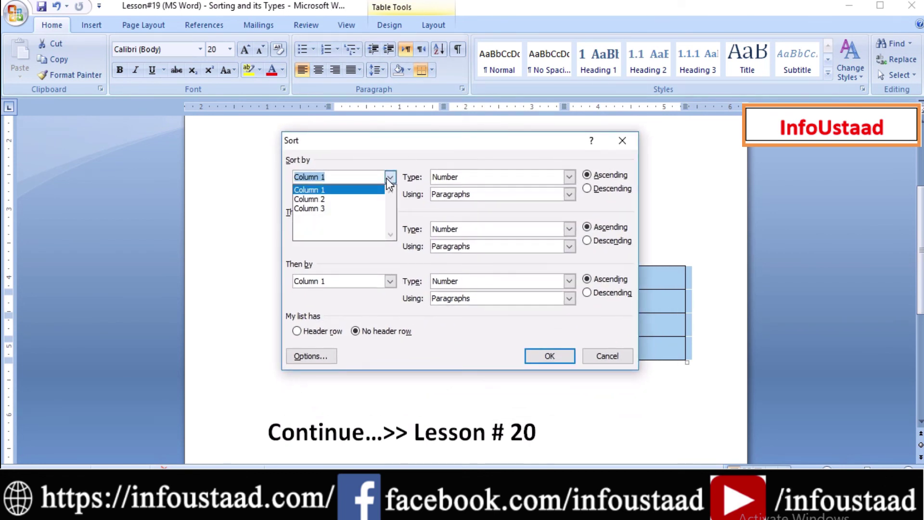
click(330, 190)
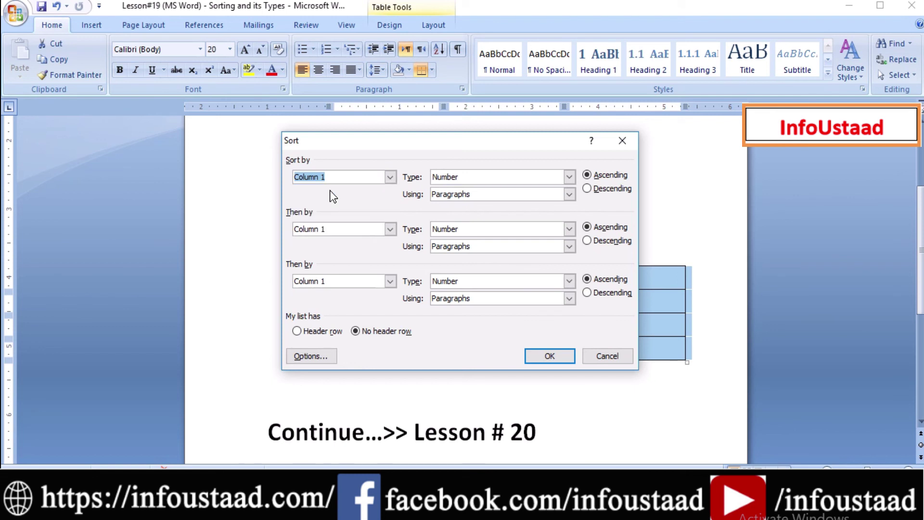
click(390, 230)
click(315, 260)
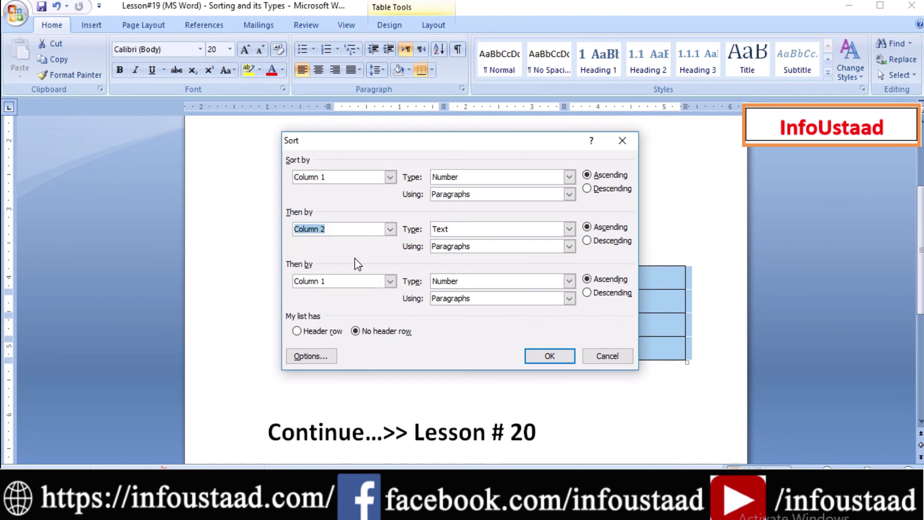
click(390, 282)
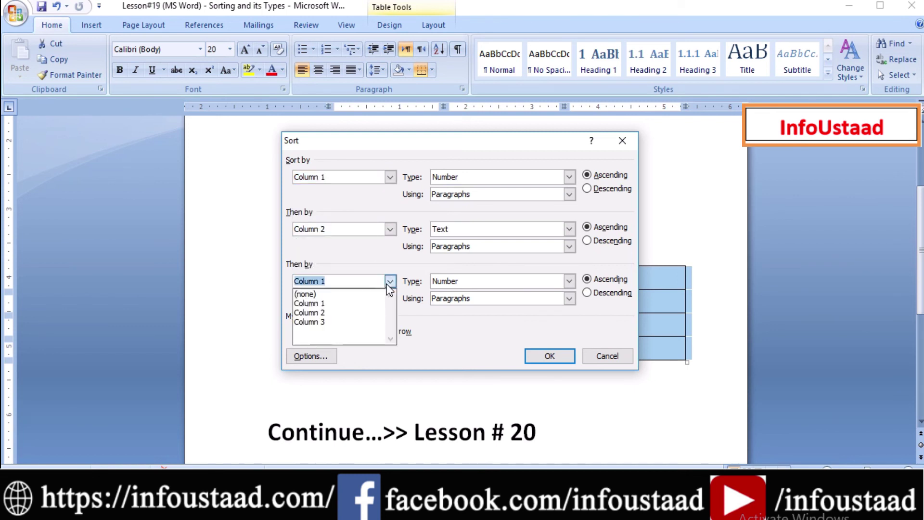
click(339, 322)
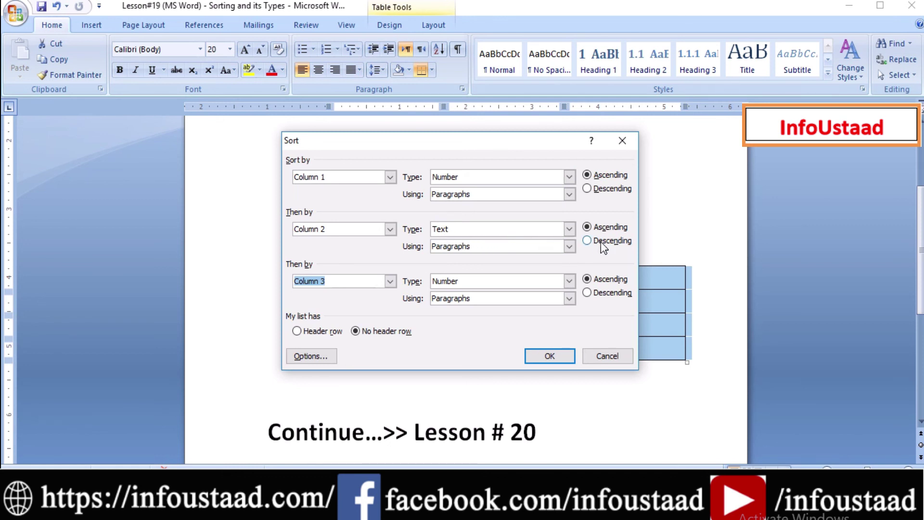
click(588, 242)
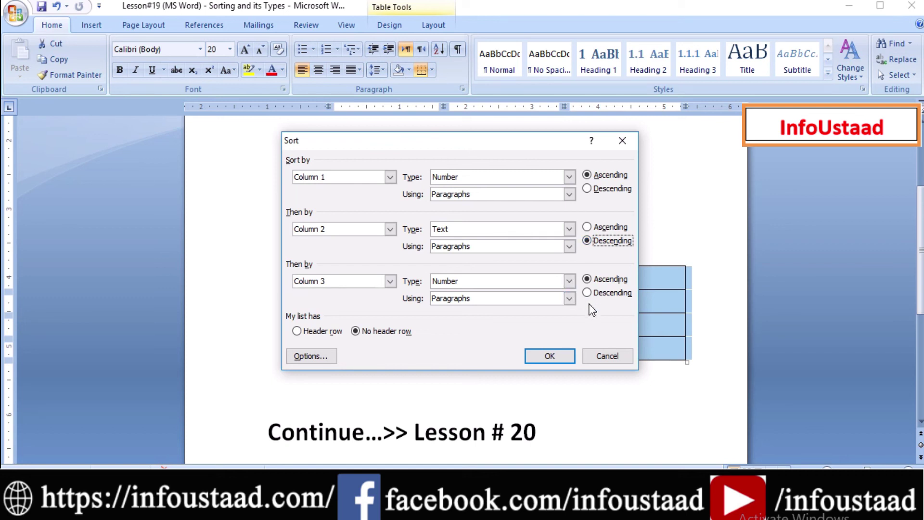
click(547, 358)
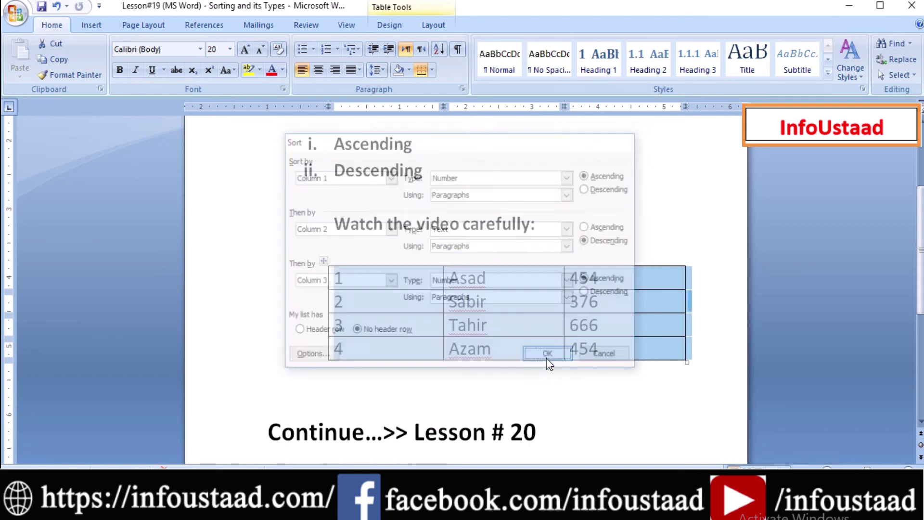